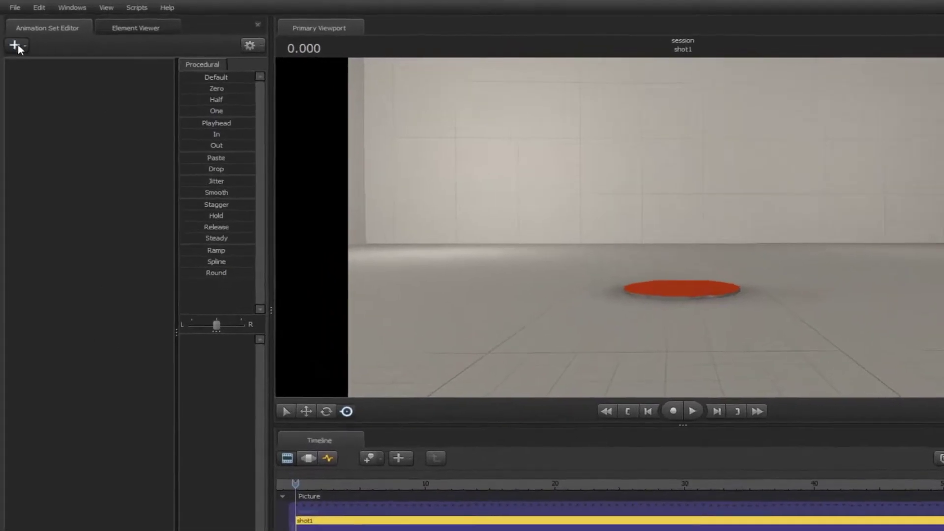
# Start creating an animation set for a new model and browse the list of MDL files
pyautogui.click(15, 39)
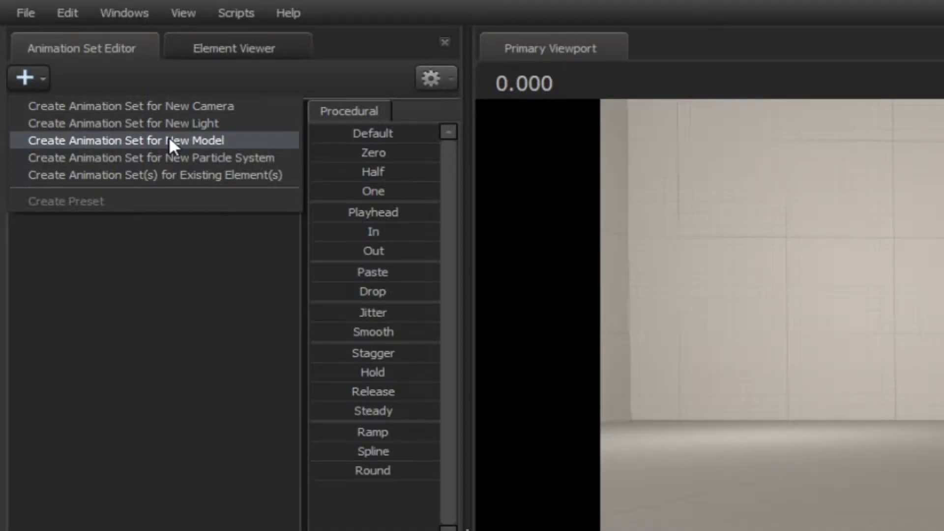
pyautogui.rightClick(172, 253)
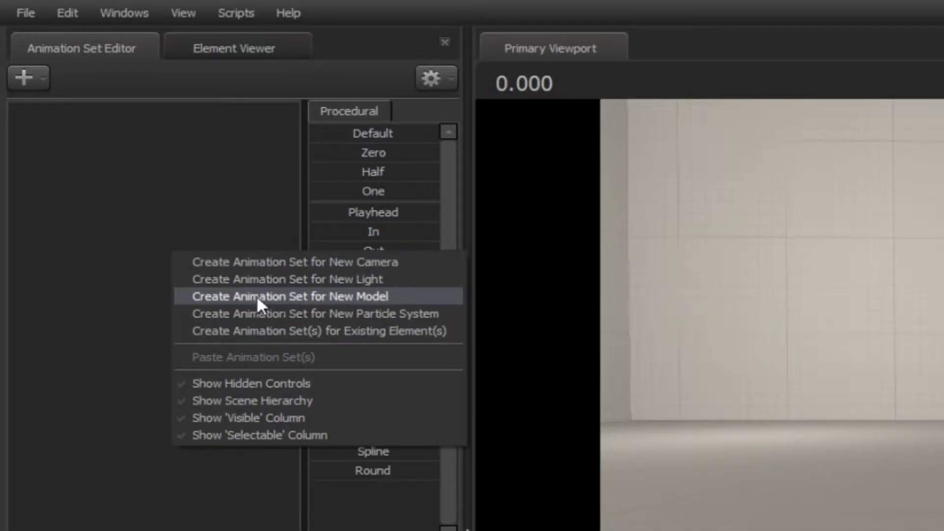
pyautogui.click(354, 297)
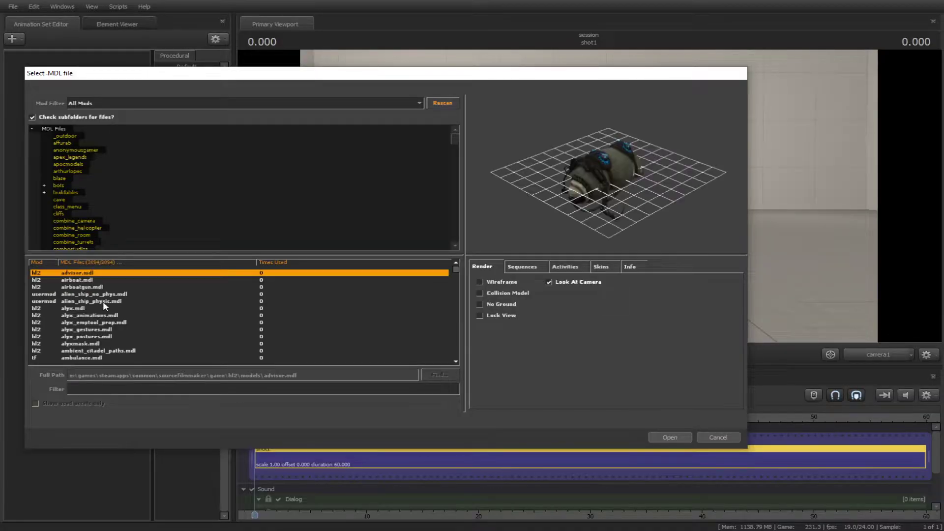
pyautogui.scroll(-15, 106, 287)
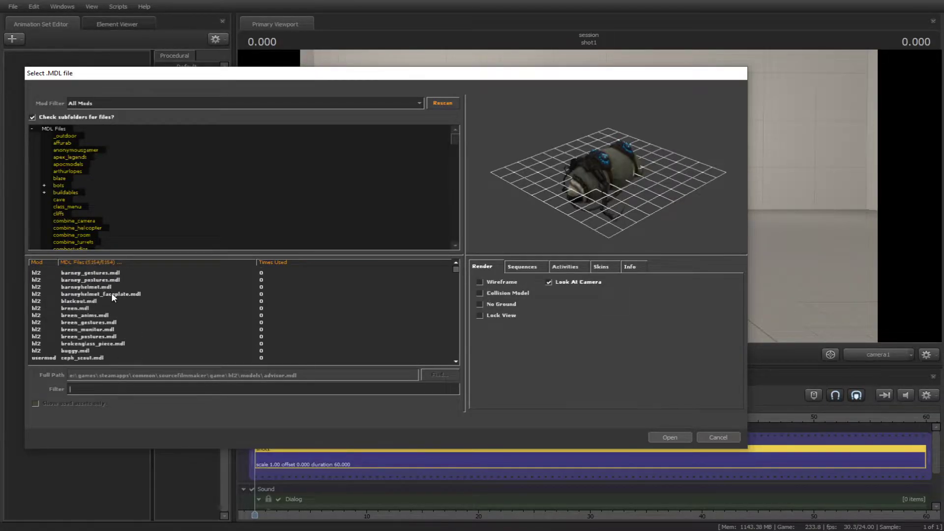
pyautogui.moveTo(456, 269)
pyautogui.mouseDown()
pyautogui.moveTo(459, 318)
pyautogui.moveTo(460, 253)
pyautogui.mouseUp()
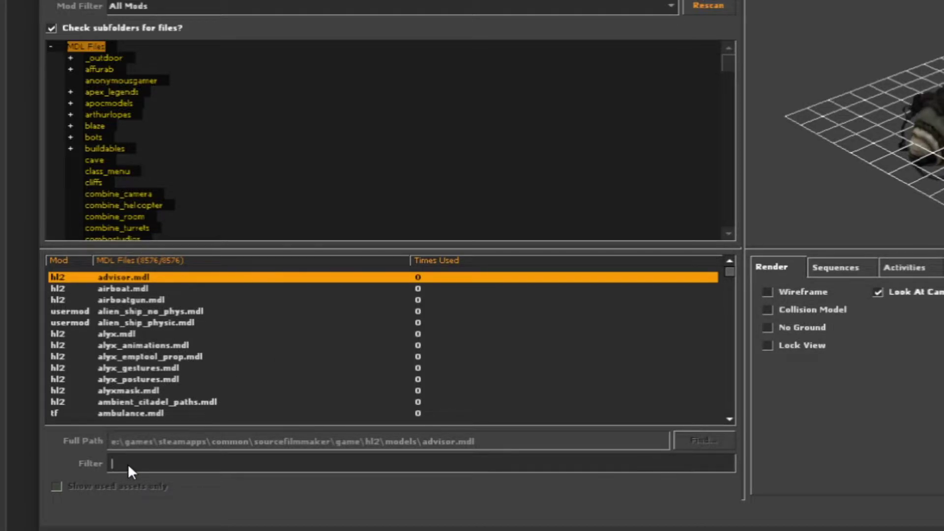
# Filter the model files by hwm and load player\hwm\heavy.mdl into the shot
pyautogui.write('hwm')
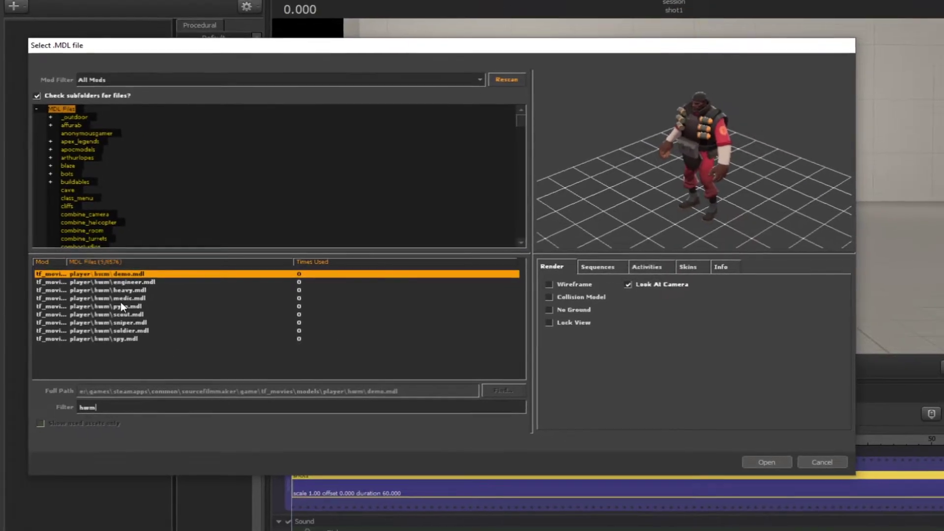
pyautogui.click(172, 323)
pyautogui.click(183, 334)
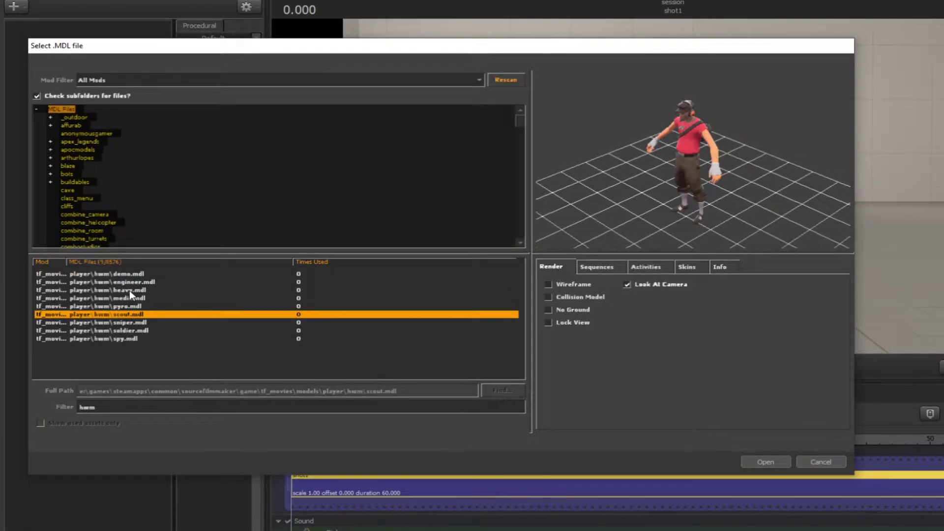
pyautogui.click(129, 290)
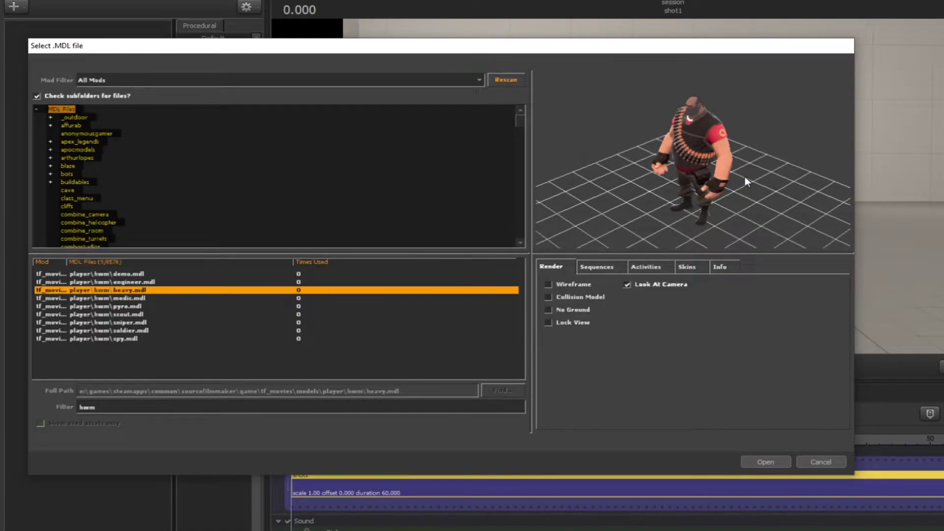
pyautogui.click(767, 462)
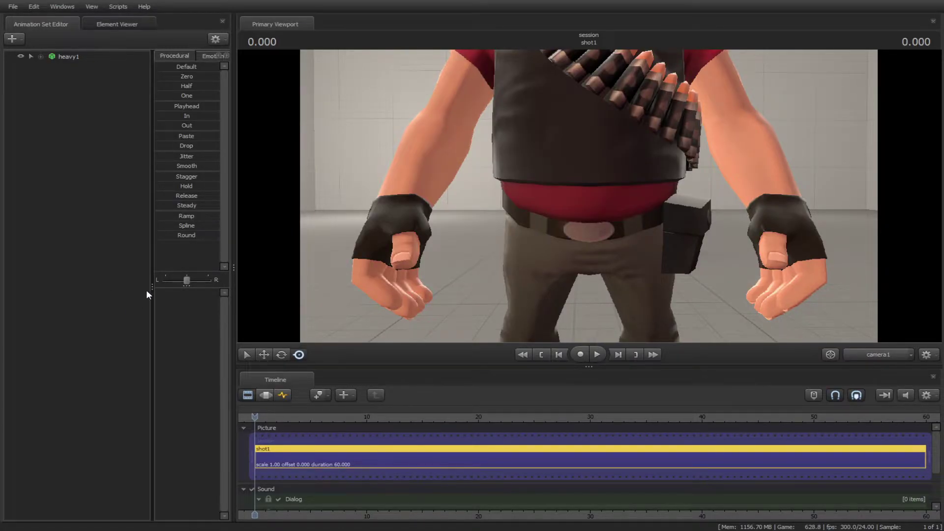
# In the Motion Editor, expand heavy1's Body group, zero the rootTransform position, and clear the selection
pyautogui.click(266, 395)
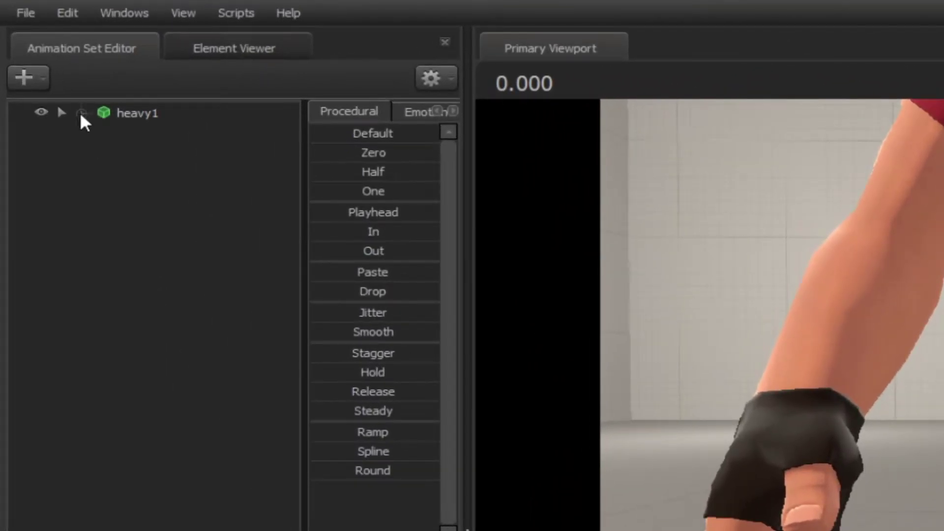
pyautogui.click(82, 114)
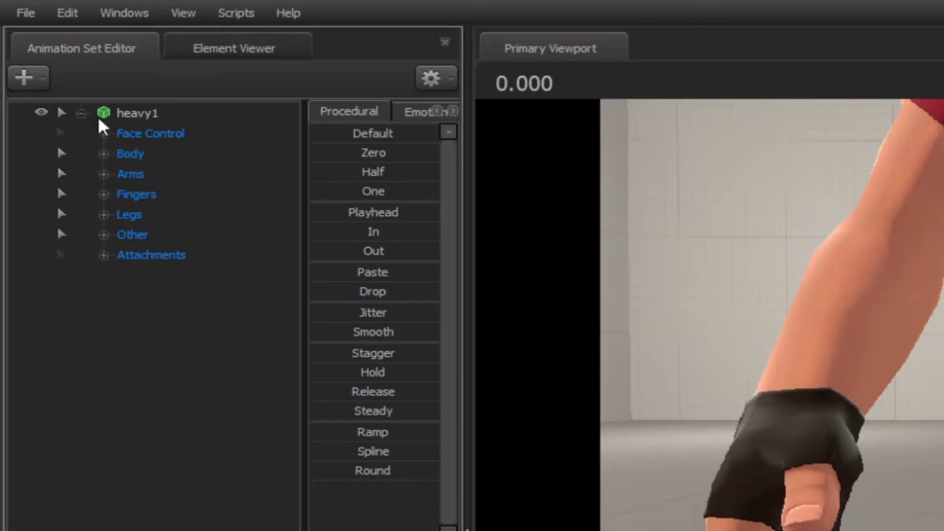
pyautogui.click(103, 154)
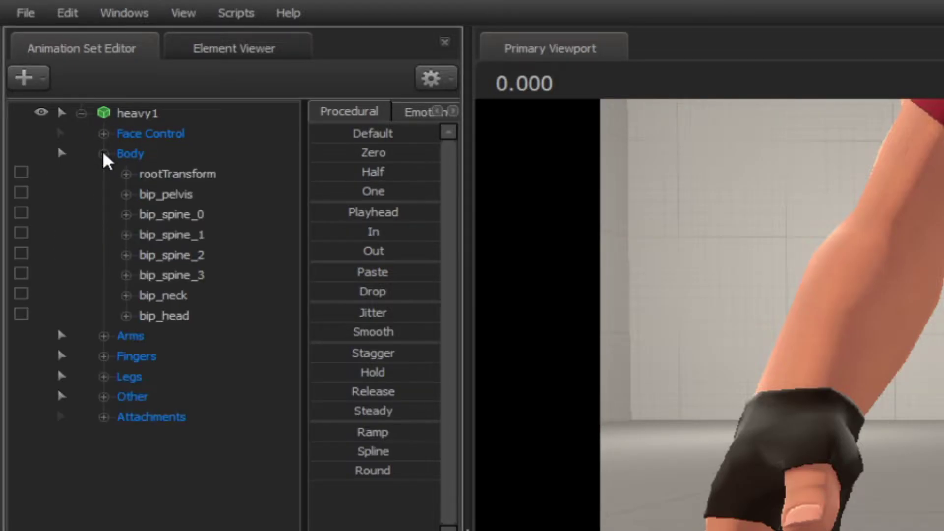
pyautogui.click(126, 175)
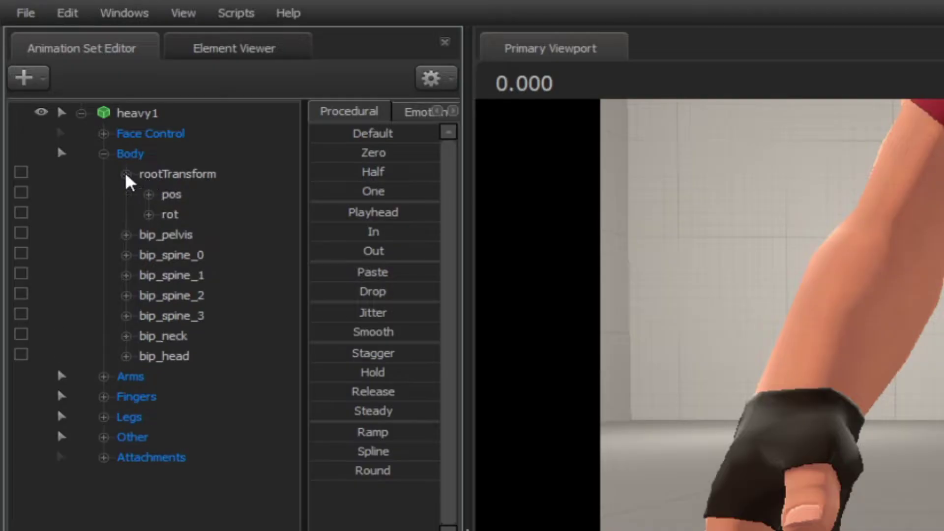
pyautogui.click(169, 199)
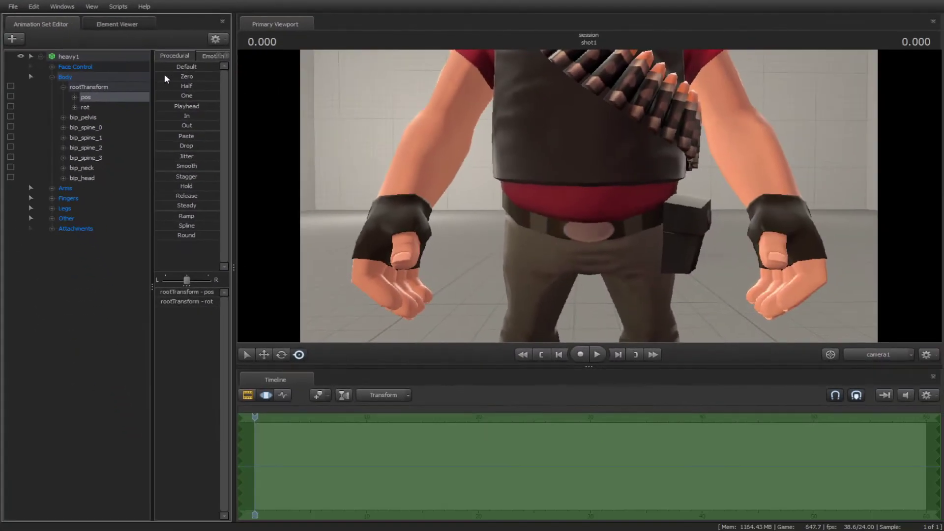
pyautogui.click(165, 78)
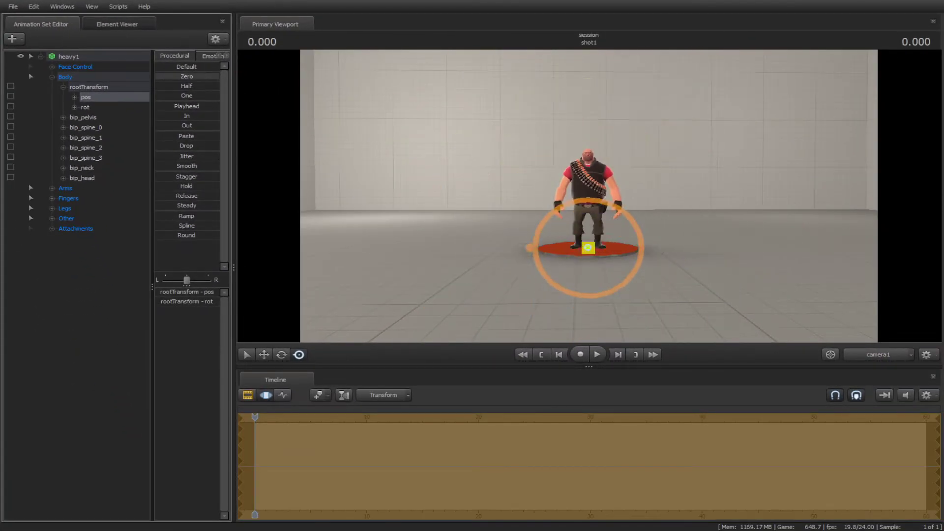
pyautogui.click(121, 273)
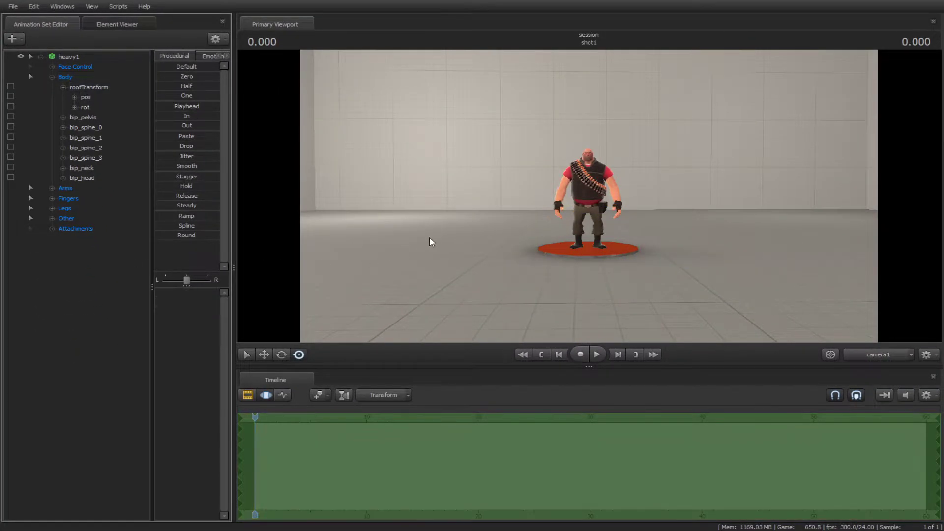
# Move camera1 closer to the Heavy so that its whole body fills the shot
pyautogui.press('w')
pyautogui.press('s')
pyautogui.press('w')
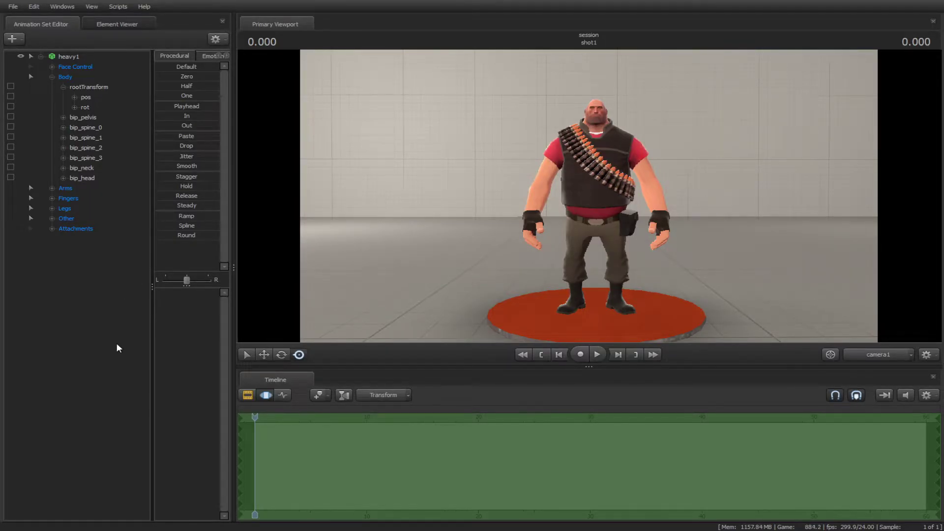
# Select rootTransform on the model, then use the Select tool on bip_upperArm_R, bip_spine_1, bip_spine_3 and bip_pelvis in turn
pyautogui.press('ctrl')
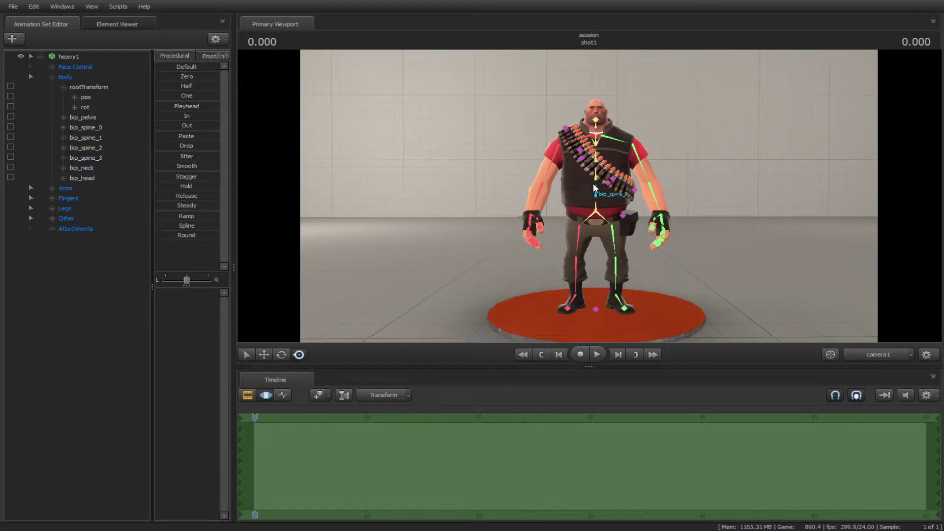
pyautogui.click(596, 311)
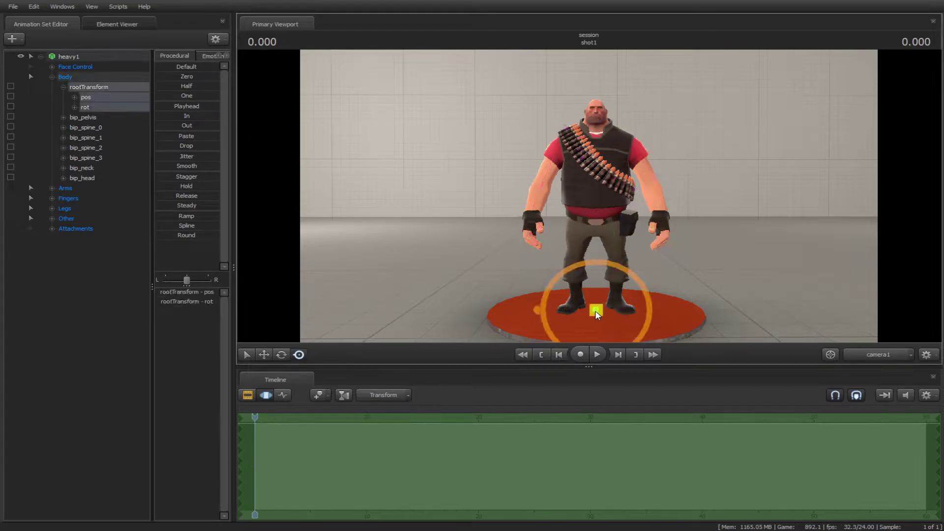
pyautogui.click(247, 355)
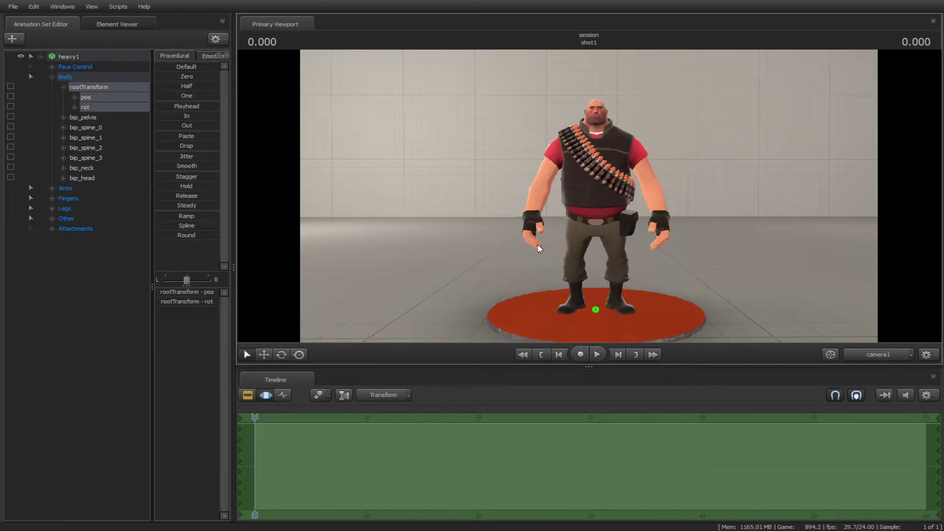
pyautogui.click(541, 197)
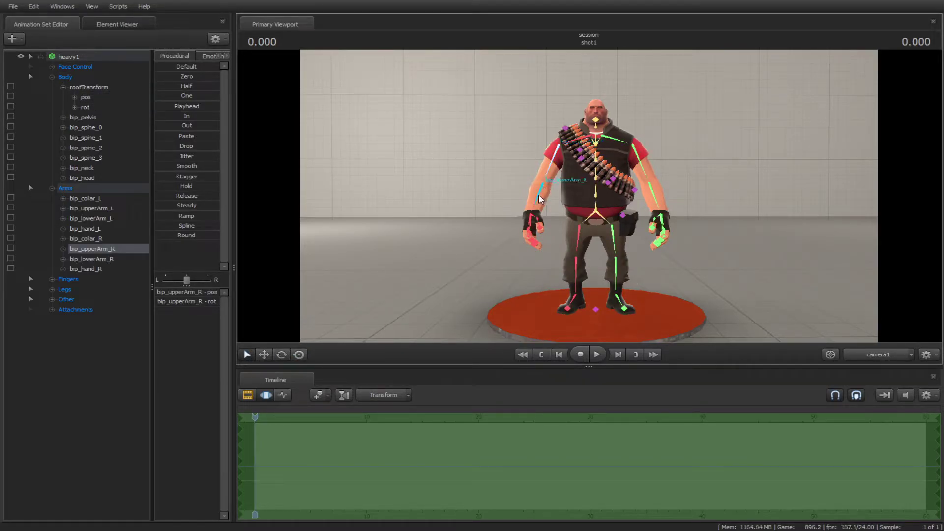
pyautogui.click(596, 180)
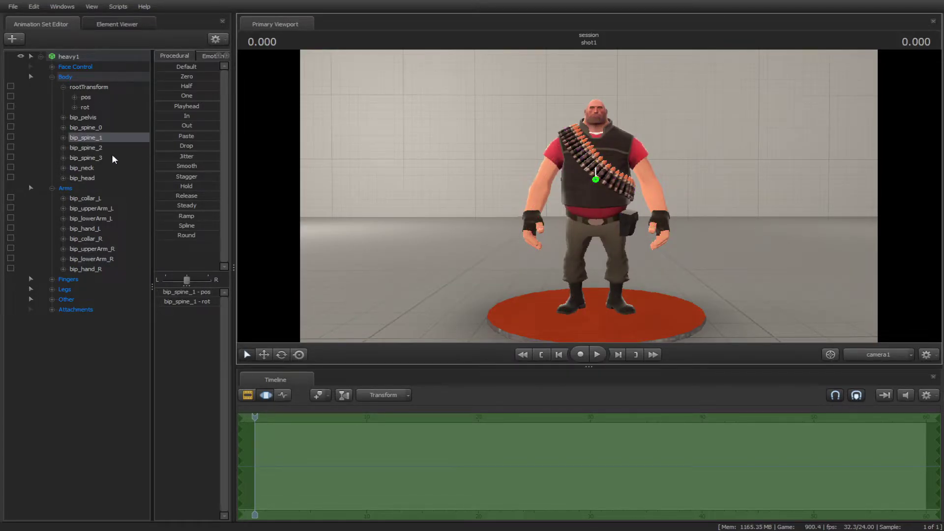
pyautogui.click(601, 146)
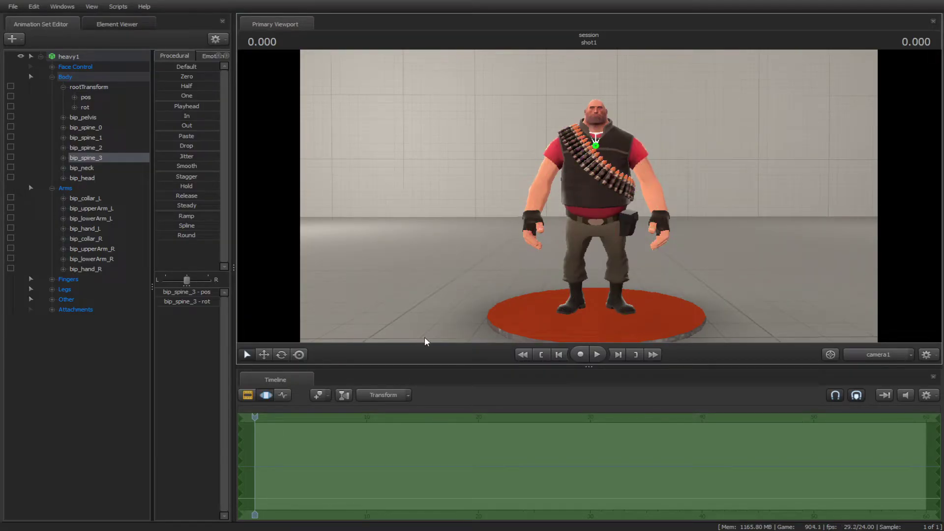
pyautogui.click(603, 220)
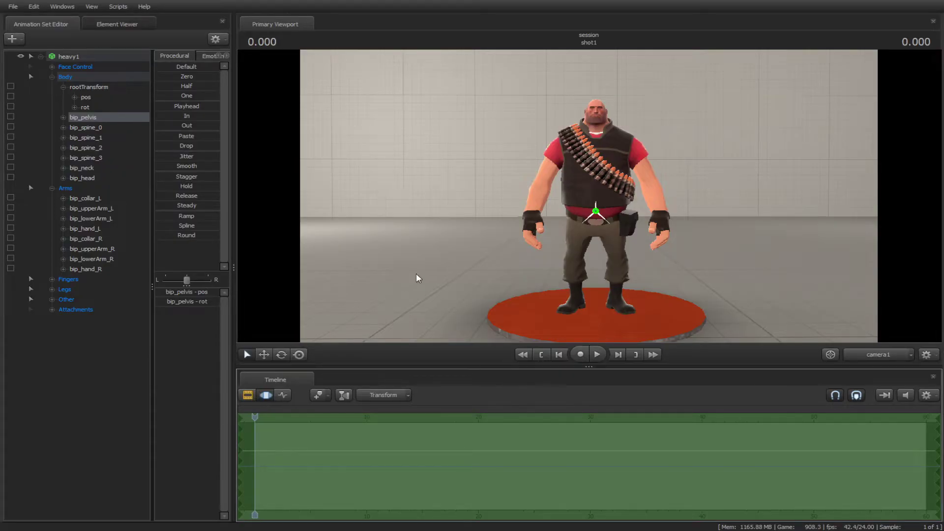
# Examine the curves of bip_spine_1 and bip_upperArm_L in the Graph Editor and return to the Motion Editor
pyautogui.click(284, 395)
pyautogui.click(596, 178)
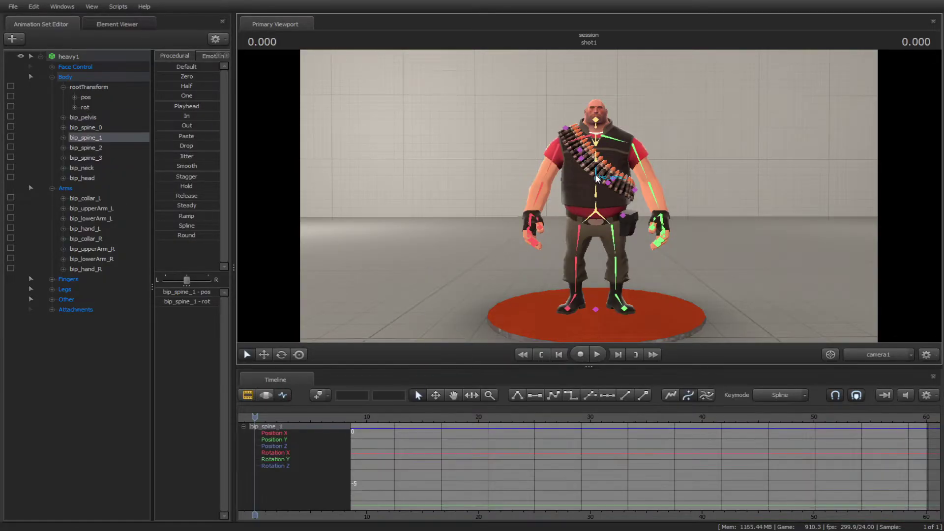
pyautogui.click(636, 163)
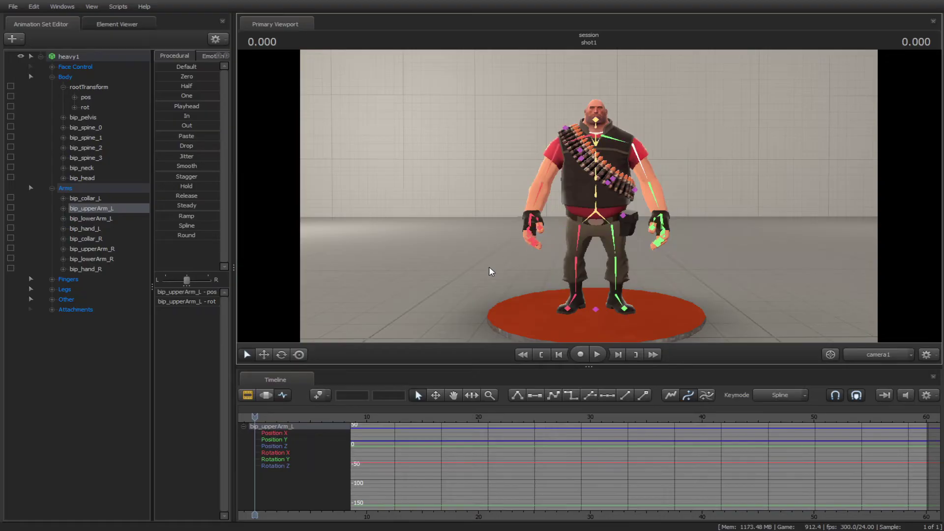
pyautogui.click(266, 395)
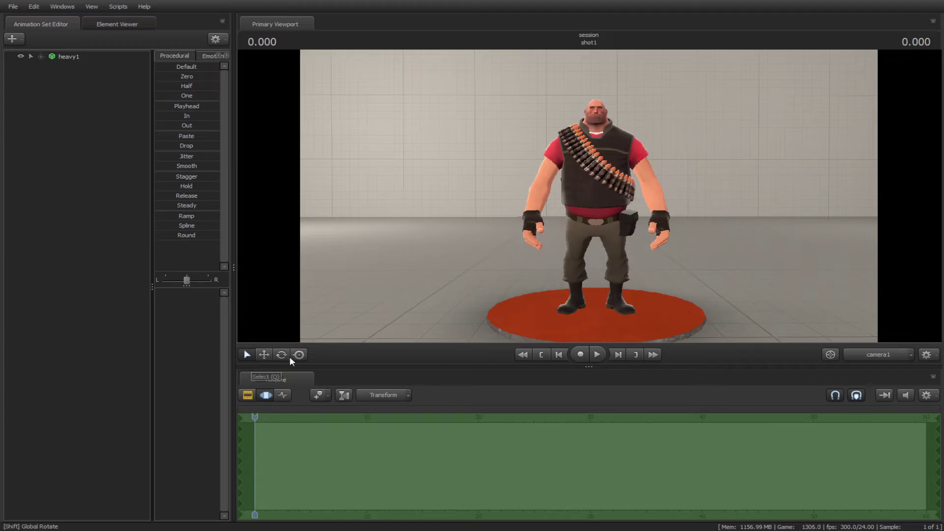
# Box-select all of the Heavy's bones, then only the right forearm and hand bones, and clear the selection
pyautogui.click(247, 355)
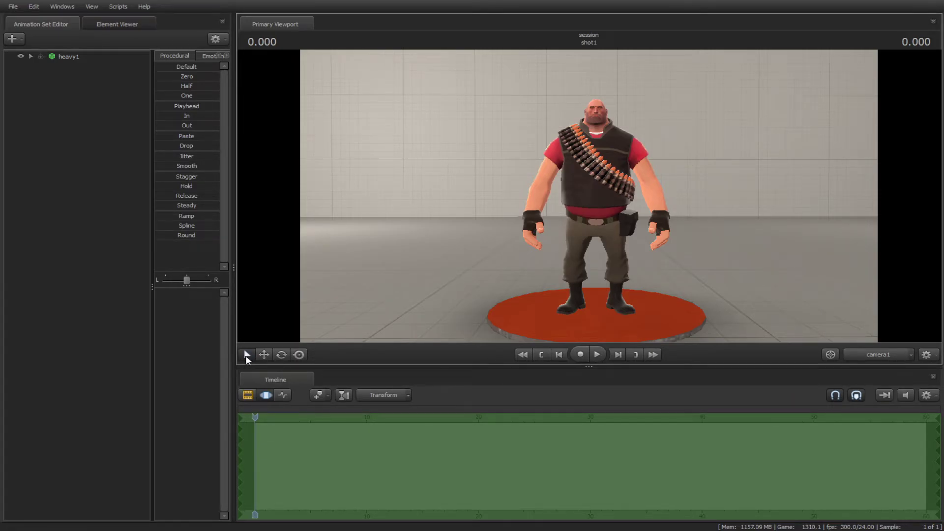
pyautogui.press('ctrl')
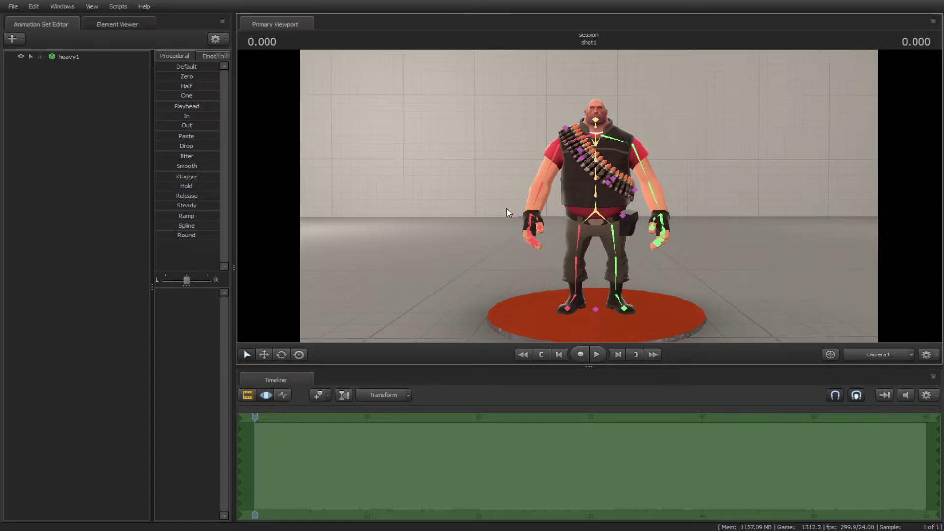
pyautogui.moveTo(495, 191)
pyautogui.keyDown('ctrl'); pyautogui.mouseDown()
pyautogui.moveTo(508, 138)
pyautogui.moveTo(565, 105)
pyautogui.moveTo(702, 123)
pyautogui.moveTo(751, 220)
pyautogui.moveTo(688, 305)
pyautogui.moveTo(432, 302)
pyautogui.moveTo(465, 225)
pyautogui.mouseUp(); pyautogui.keyUp('ctrl')
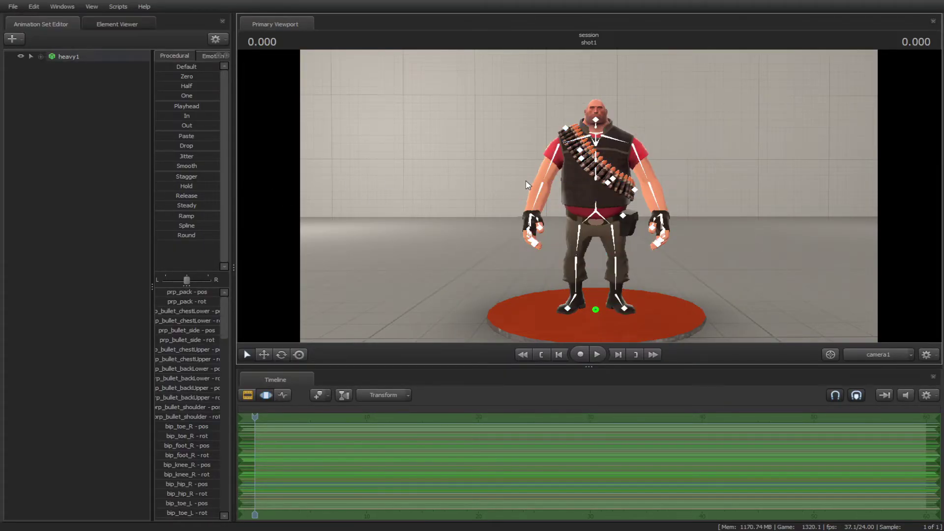
pyautogui.moveTo(512, 175)
pyautogui.keyDown('ctrl'); pyautogui.mouseDown()
pyautogui.moveTo(561, 146)
pyautogui.moveTo(518, 268)
pyautogui.moveTo(472, 258)
pyautogui.mouseUp(); pyautogui.keyUp('ctrl')
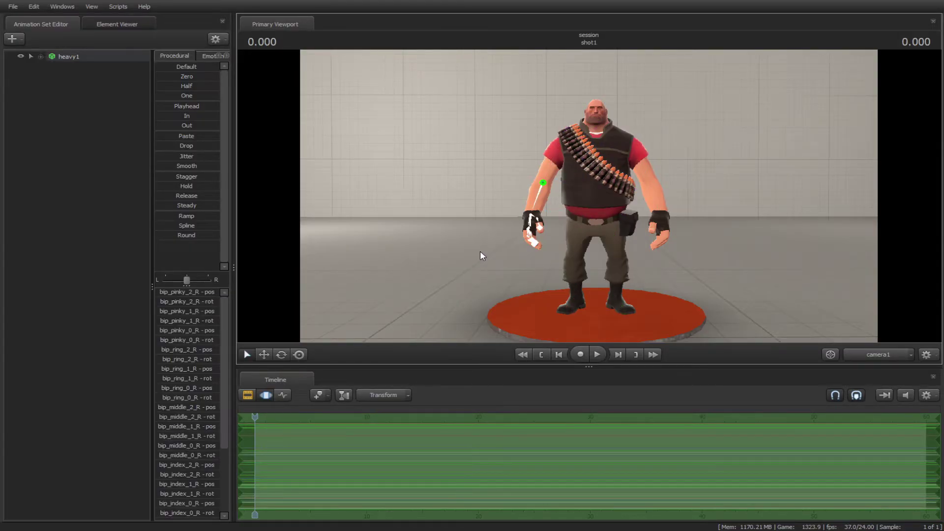
pyautogui.click(94, 148)
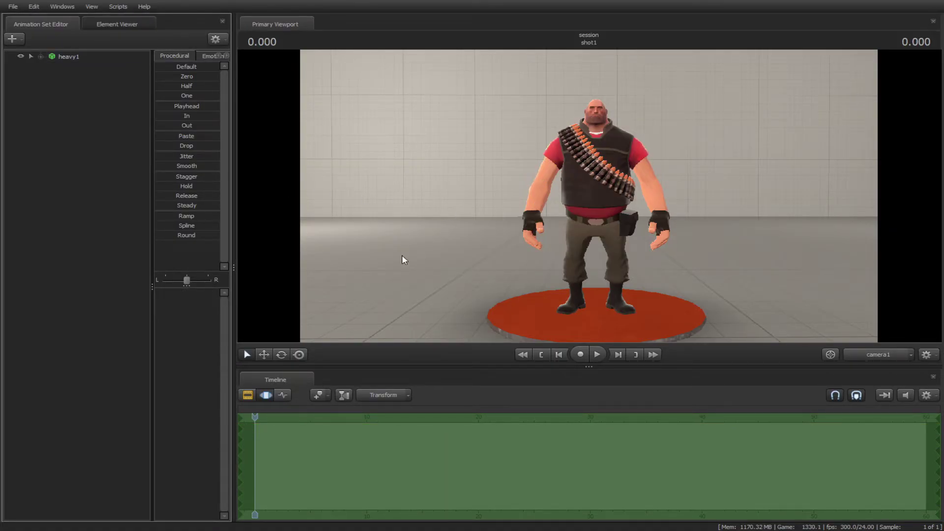
# Try moving the whole Heavy by its rootTransform with the Move tool, and undo each trial move
pyautogui.click(263, 356)
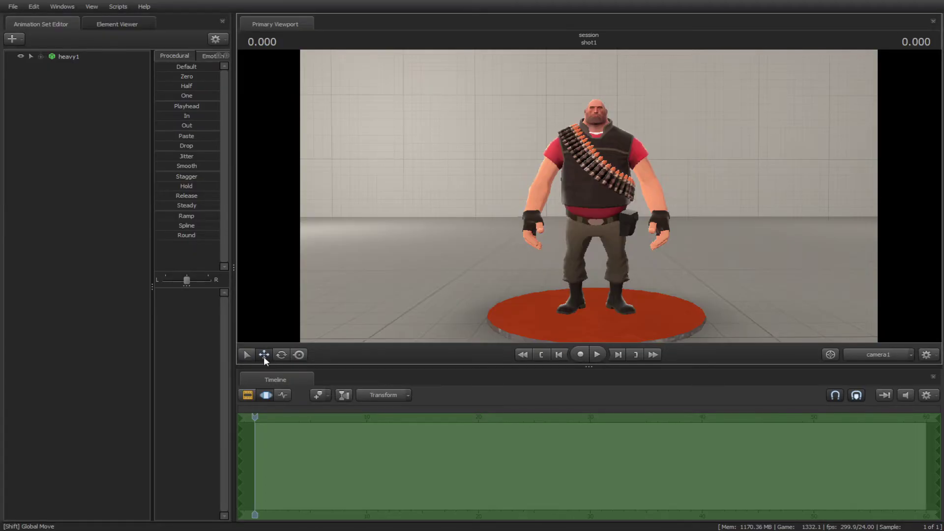
pyautogui.moveTo(569, 214)
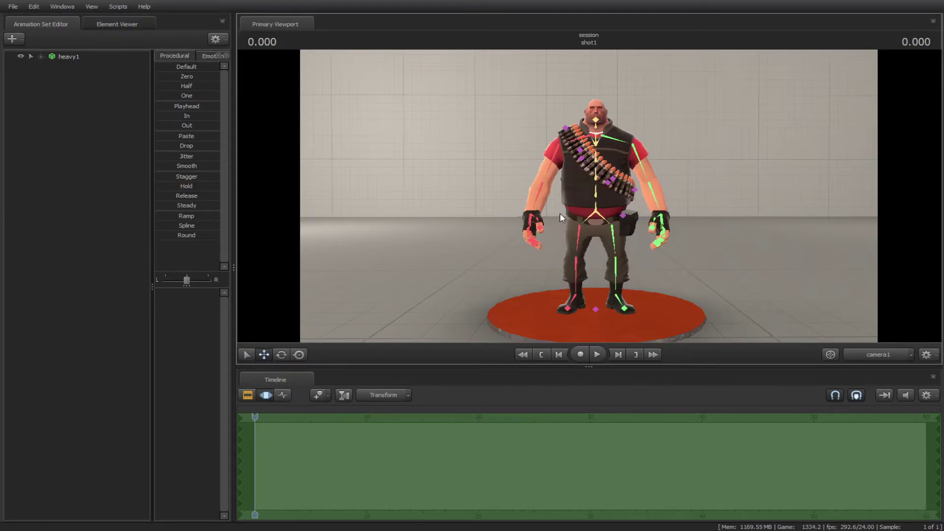
pyautogui.click(595, 311)
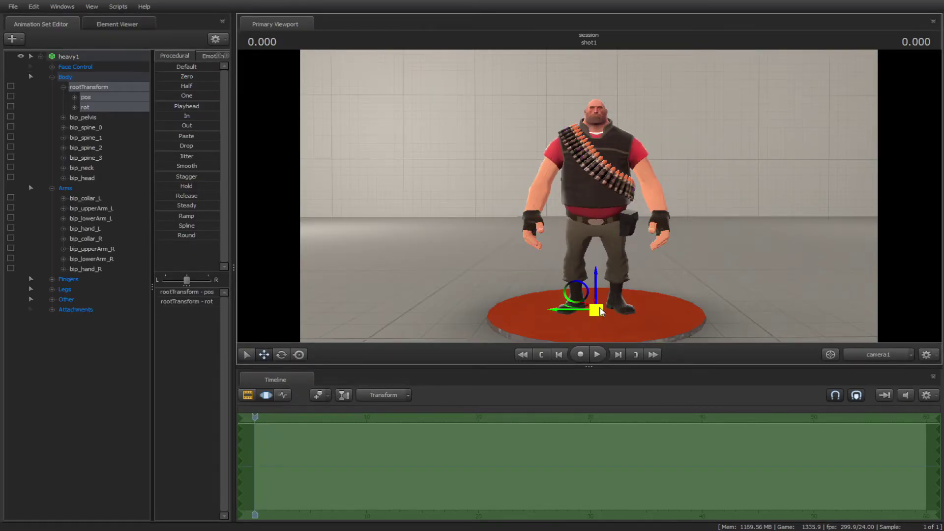
pyautogui.moveTo(595, 311); pyautogui.dragTo(439, 267)
pyautogui.hotkey('ctrl', 'z')
pyautogui.hotkey('ctrl', 'z')
pyautogui.hotkey('ctrl', 'z')
pyautogui.moveTo(597, 313); pyautogui.dragTo(626, 271)
pyautogui.hotkey('ctrl', 'z')
# Try rotating the whole Heavy about its rootTransform with the Rotate tool
pyautogui.click(281, 356)
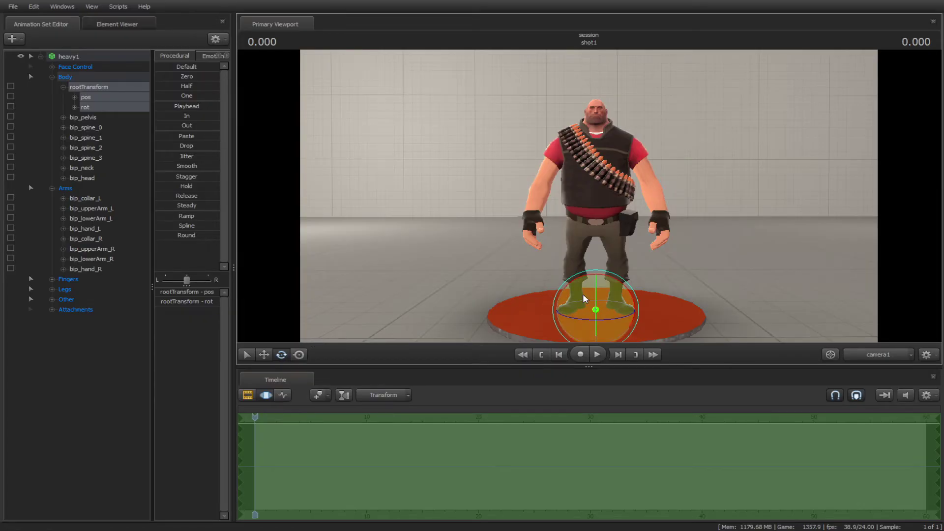
pyautogui.moveTo(597, 315); pyautogui.dragTo(593, 284)
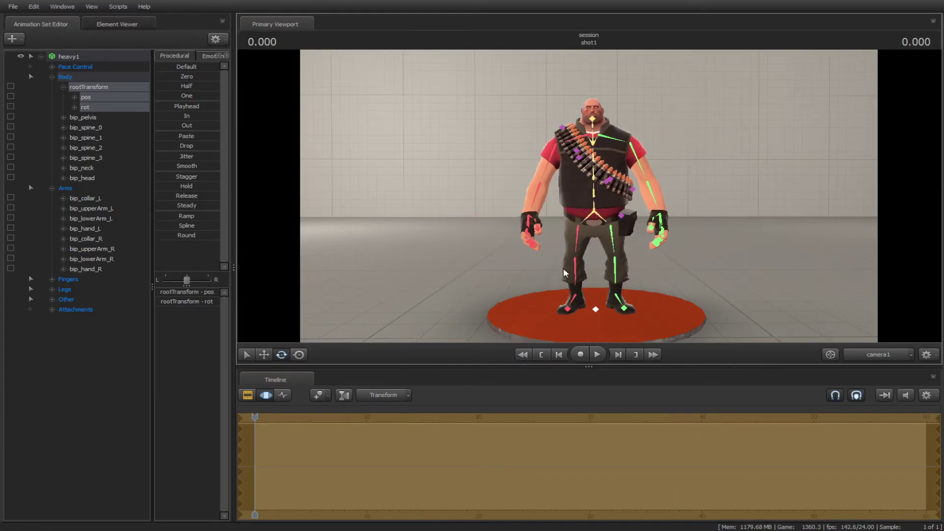
pyautogui.click(529, 160)
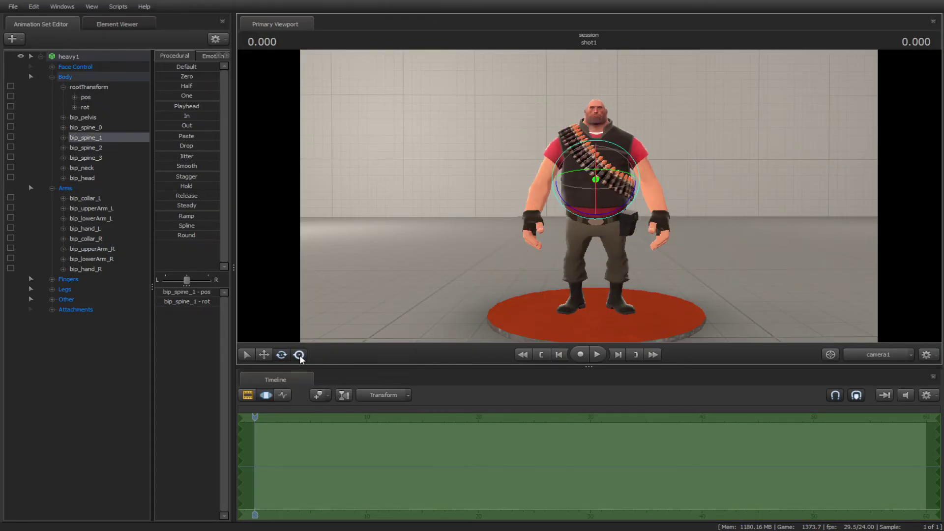
# Try transforming the Heavy's rootTransform with the Screw tool, undo the trial and clear the selection
pyautogui.click(299, 354)
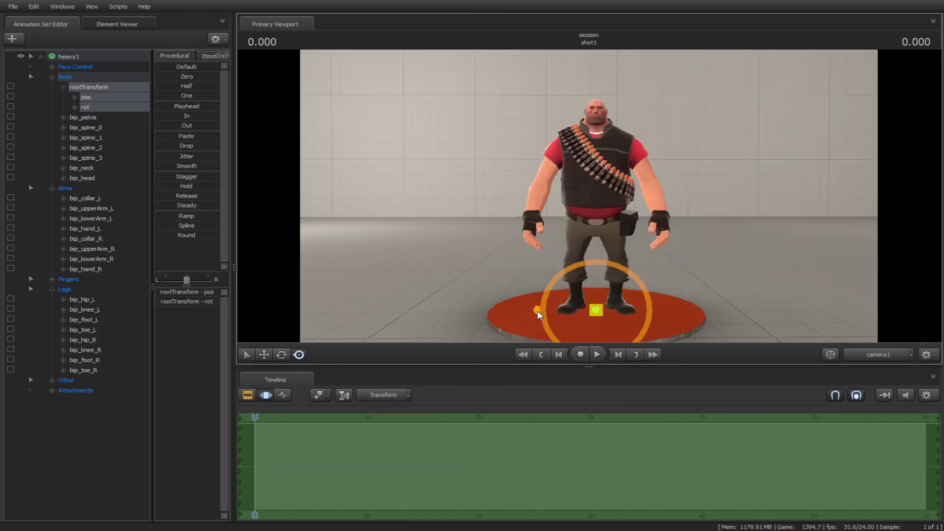
pyautogui.moveTo(538, 311); pyautogui.dragTo(419, 236)
pyautogui.moveTo(511, 231); pyautogui.dragTo(538, 310)
pyautogui.hotkey('ctrl', 'z')
pyautogui.click(126, 444)
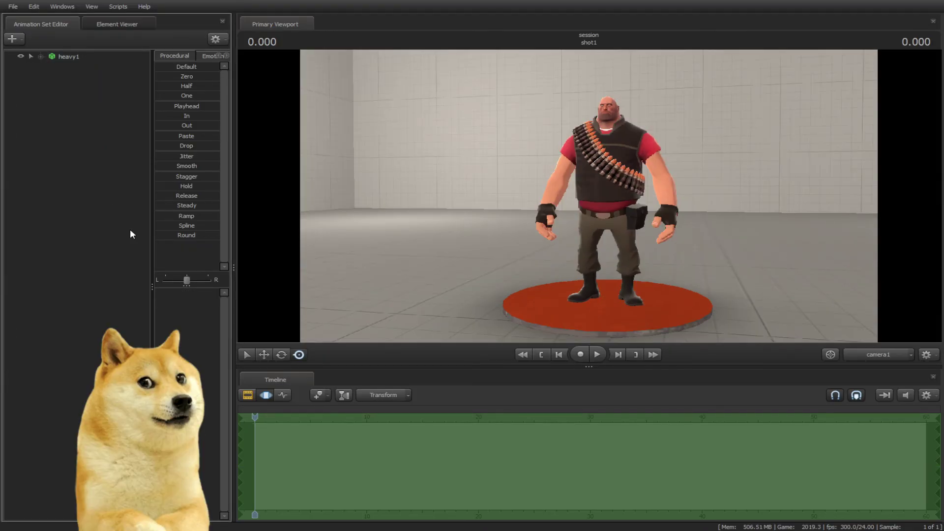